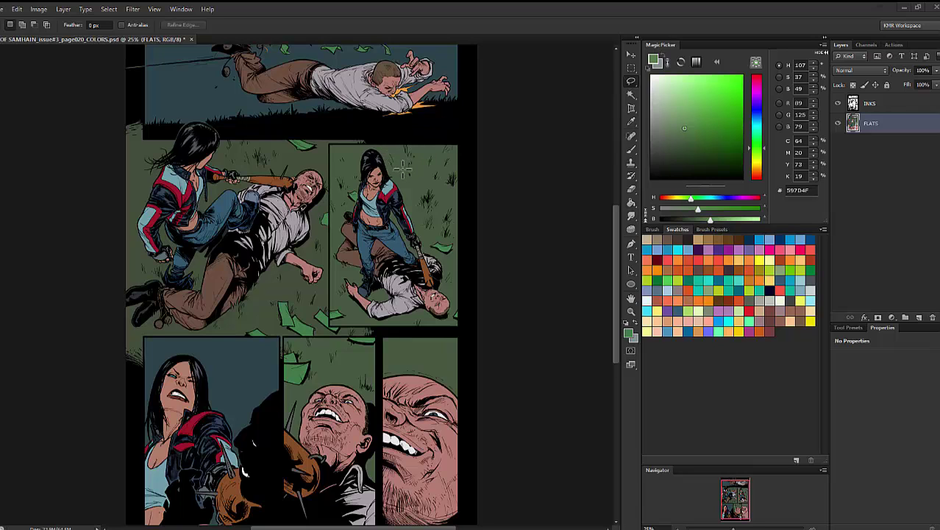
# Step: Duplicate the FLATS layer as a new layer named ADJ FLATS
pyautogui.moveTo(614, 222); pyautogui.dragTo(615, 193)
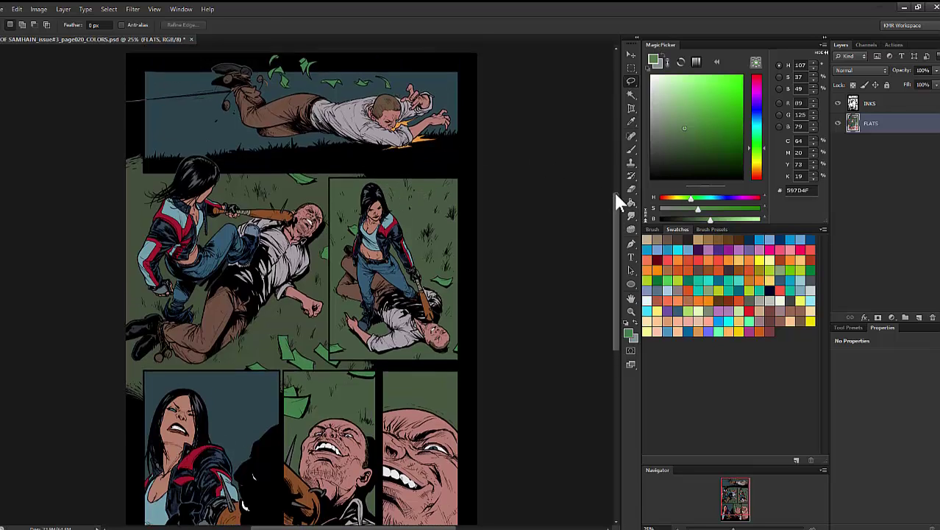
pyautogui.scroll(-3, 618, 237)
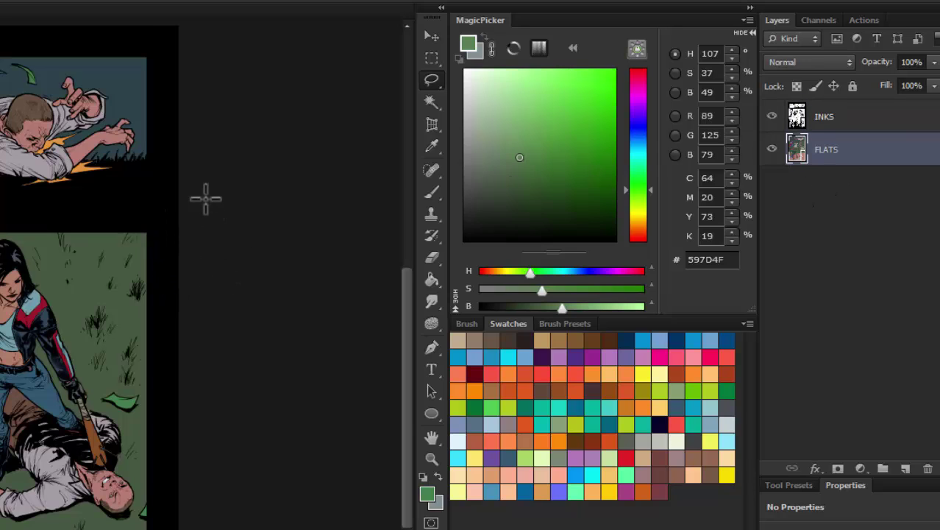
pyautogui.rightClick(830, 156)
pyautogui.click(839, 208)
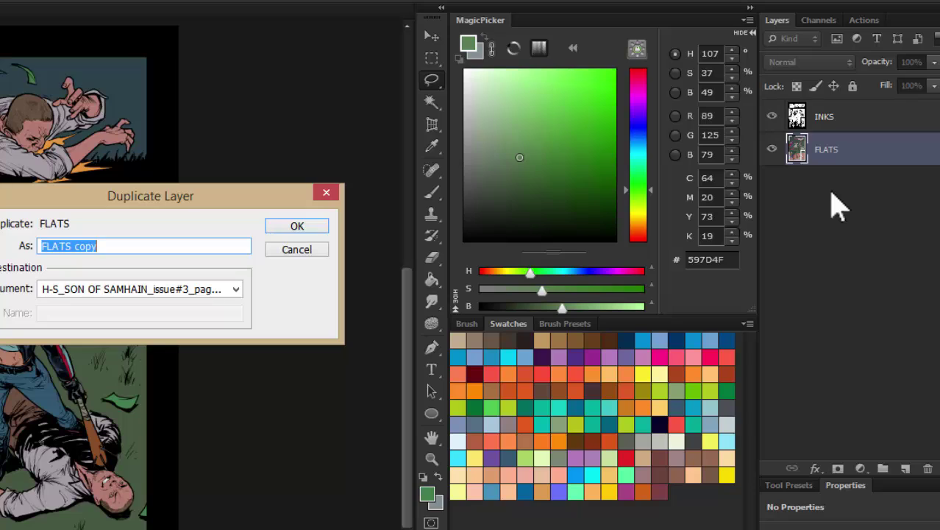
pyautogui.write('ADJ')
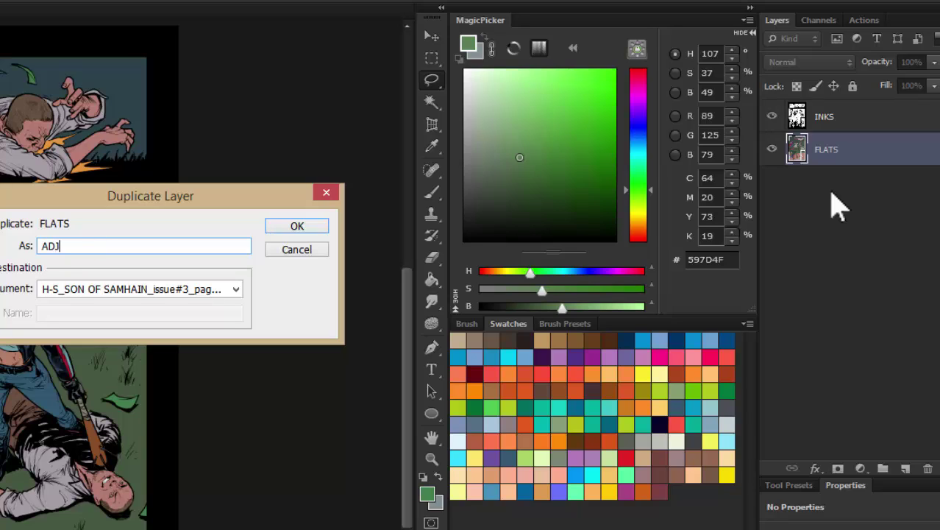
pyautogui.write(' FLATS')
pyautogui.press('Return')
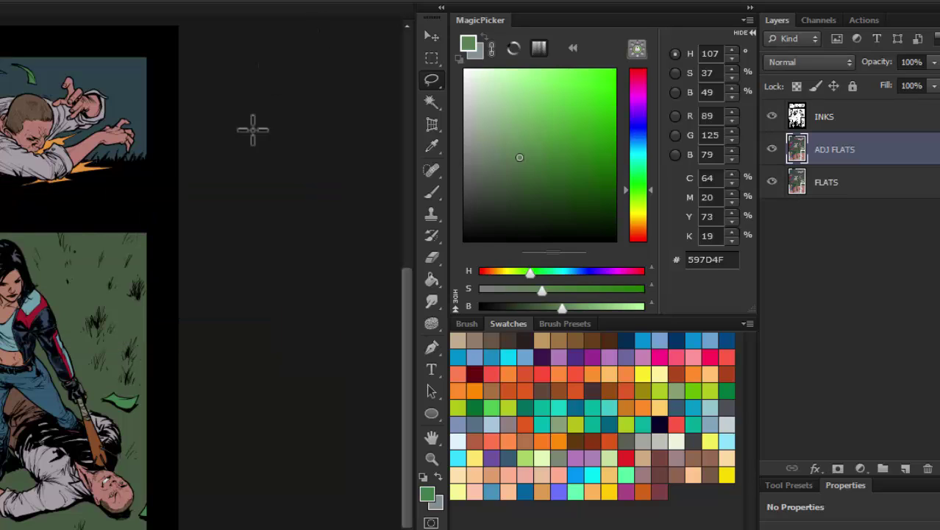
# Step: Reselect ADJ FLATS and add a new empty Layer 1 above it
pyautogui.click(820, 187)
pyautogui.click(806, 147)
pyautogui.moveTo(842, 159); pyautogui.dragTo(911, 478)
pyautogui.click(906, 471)
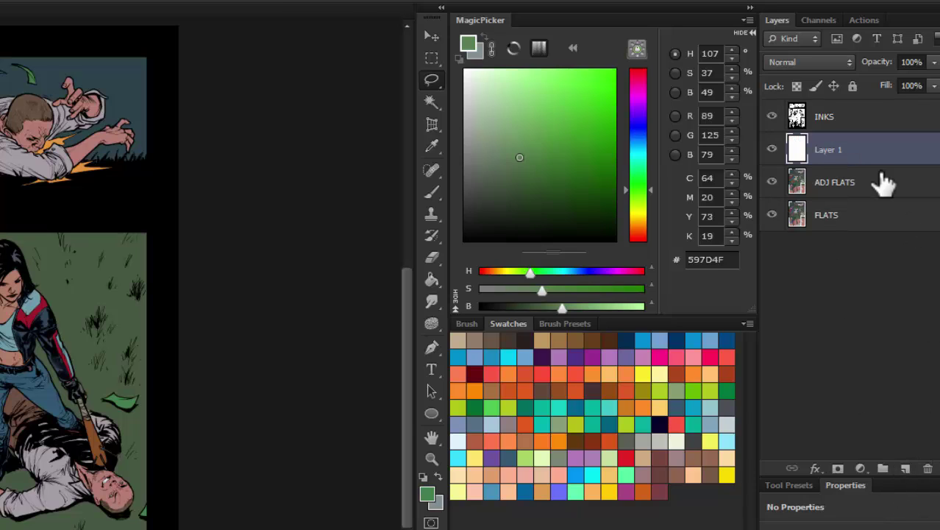
# Step: Try Color blending on Layer 1, then return it to Normal
pyautogui.click(806, 63)
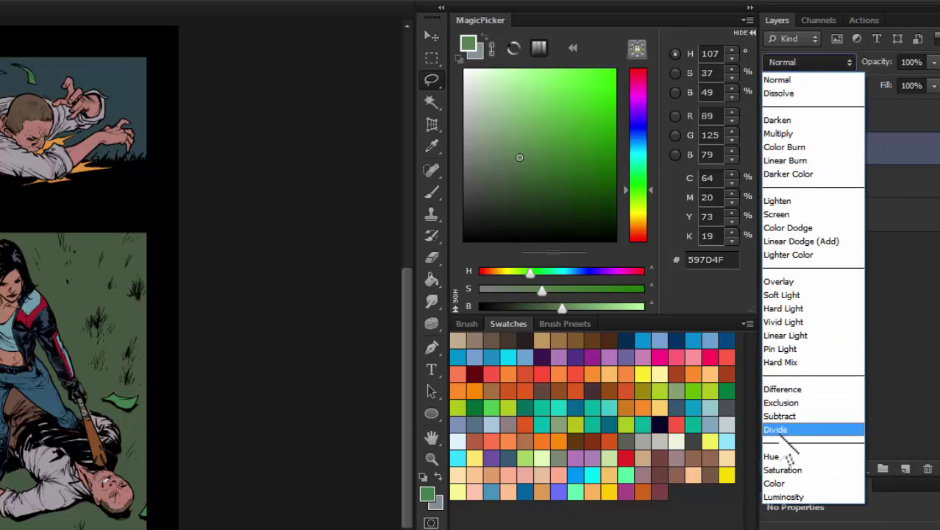
pyautogui.click(775, 483)
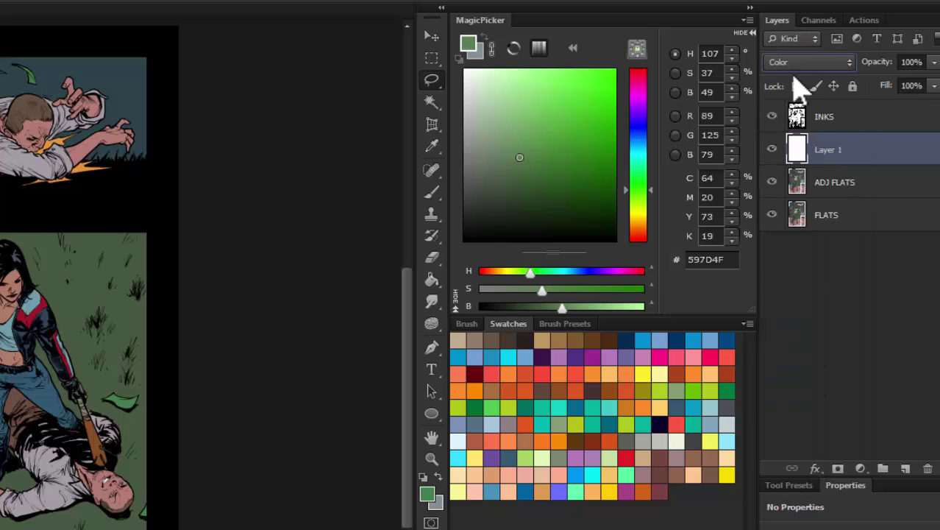
pyautogui.click(824, 61)
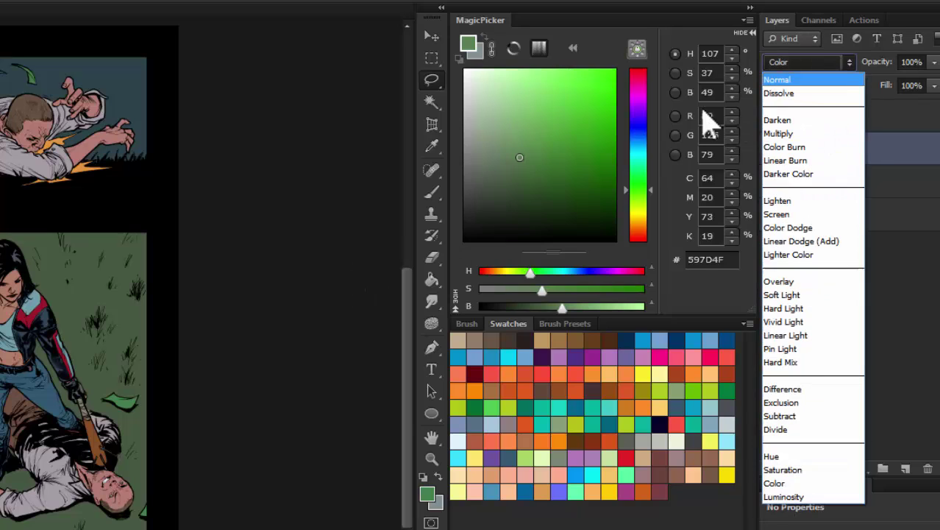
pyautogui.click(778, 80)
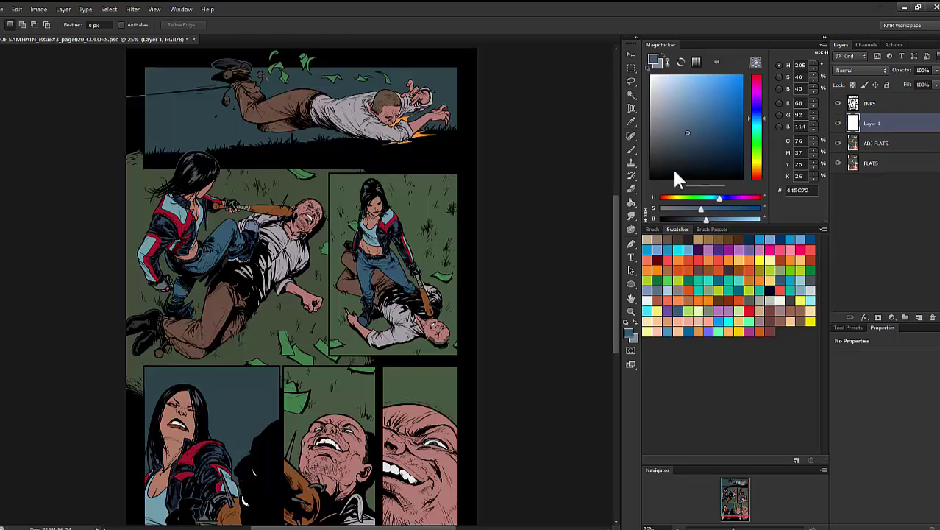
# Step: Fill Layer 1 with the slate blue 445C72 using the Paint Bucket
pyautogui.click(631, 202)
pyautogui.hotkey('shift', 'alt', 'c')
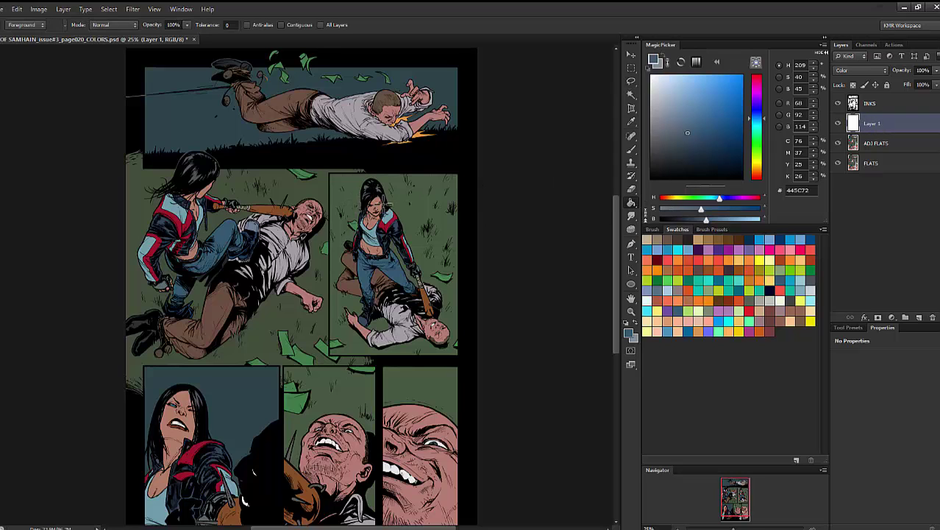
pyautogui.click(375, 185)
# Step: Set Layer 1's blend mode to Color to tint the page night blue
pyautogui.click(856, 71)
pyautogui.click(853, 78)
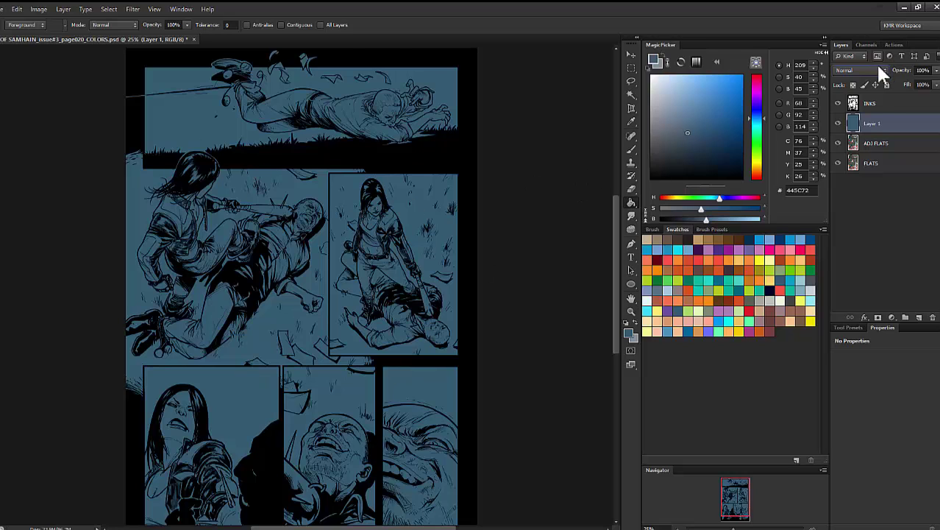
pyautogui.click(856, 72)
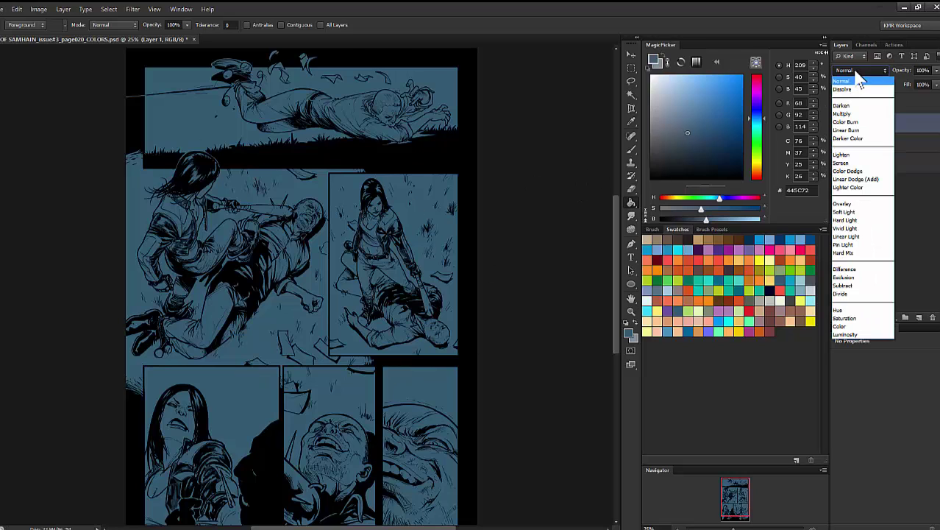
pyautogui.click(846, 327)
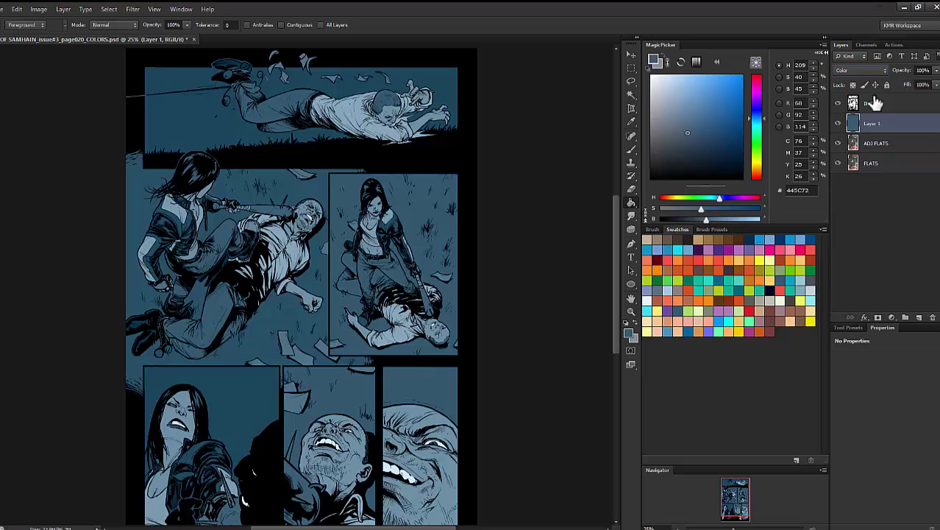
# Step: Lower Layer 1's opacity to about half to soften the blue tint
pyautogui.click(937, 70)
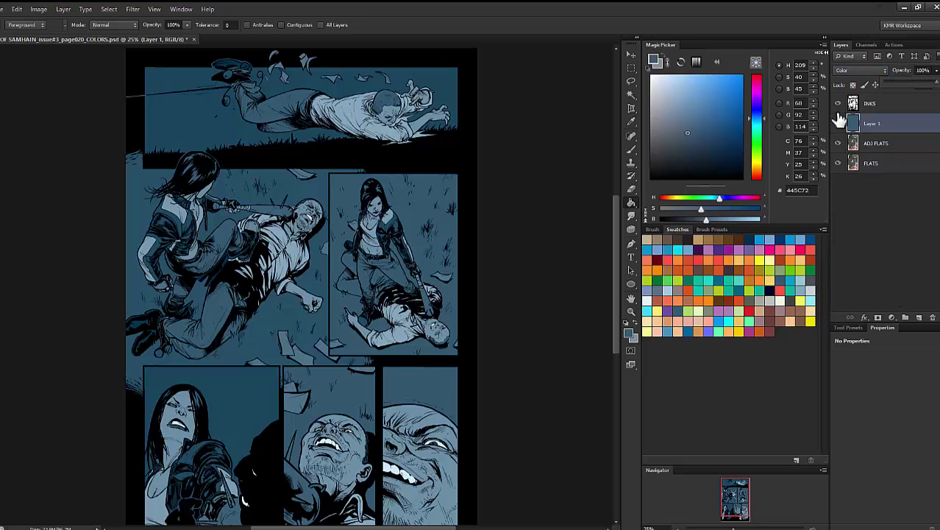
pyautogui.moveTo(933, 81); pyautogui.dragTo(908, 88)
pyautogui.moveTo(617, 204); pyautogui.dragTo(616, 190)
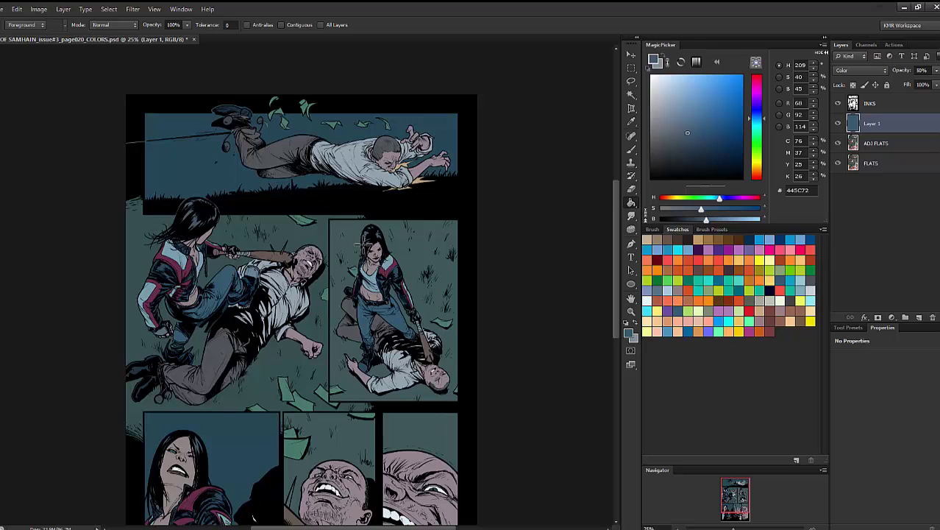
# Step: Magic-wand select a colour area of the second panel on ADJ FLATS
pyautogui.press('w')
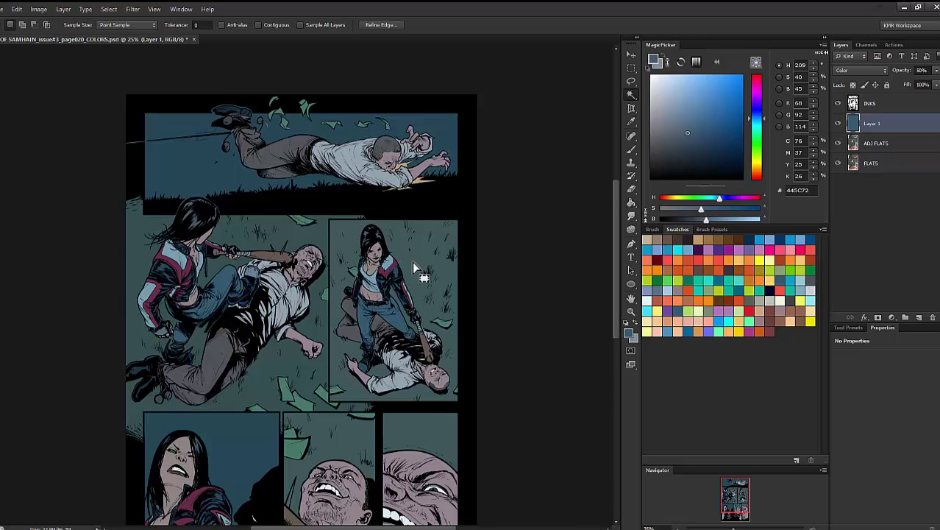
pyautogui.click(873, 144)
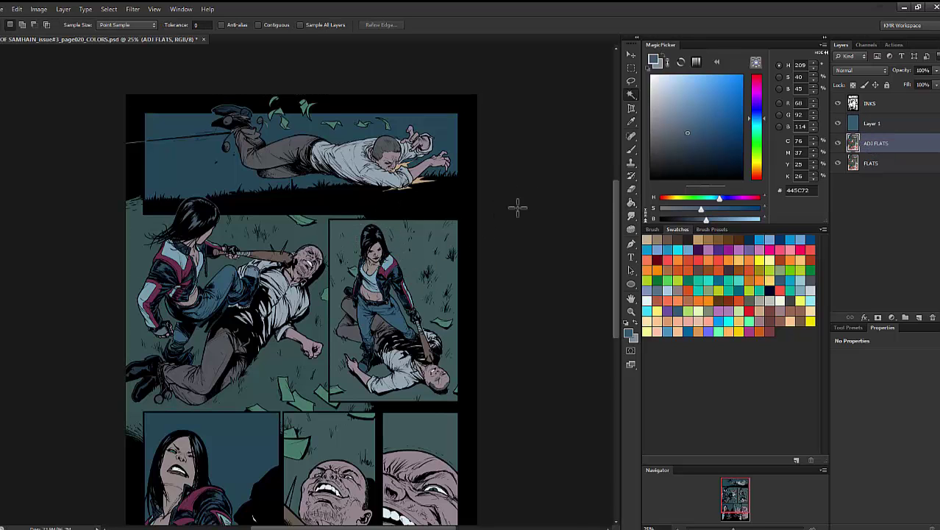
pyautogui.click(388, 273)
# Step: Raise the flats' saturation by about +20 in Hue/Saturation and apply it
pyautogui.hotkey('ctrl', 'u')
pyautogui.moveTo(668, 167); pyautogui.dragTo(621, 181)
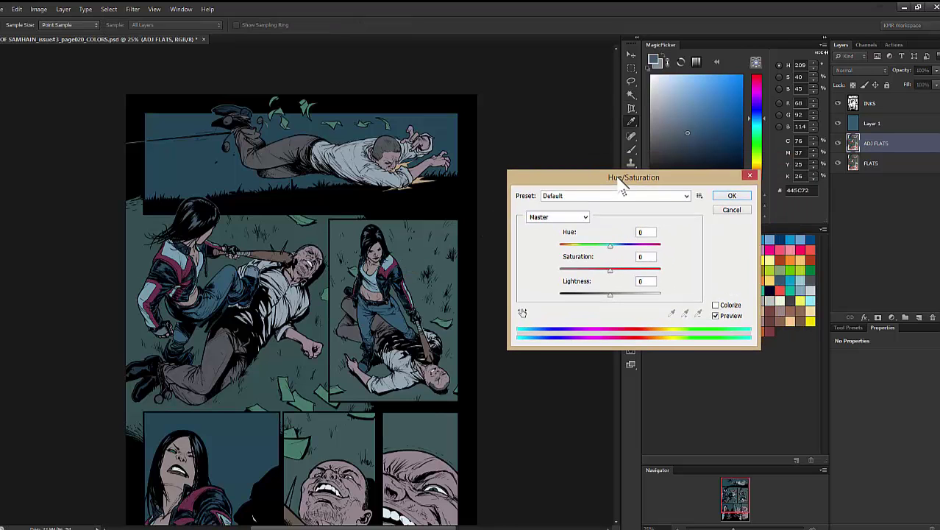
pyautogui.moveTo(610, 270); pyautogui.dragTo(619, 270)
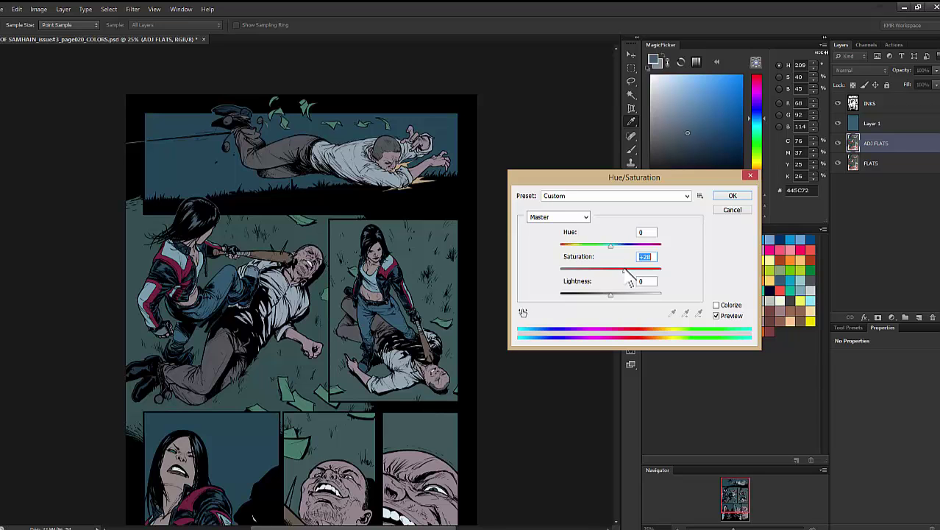
pyautogui.press('Return')
pyautogui.press('l')
pyautogui.moveTo(374, 280); pyautogui.dragTo(394, 160)
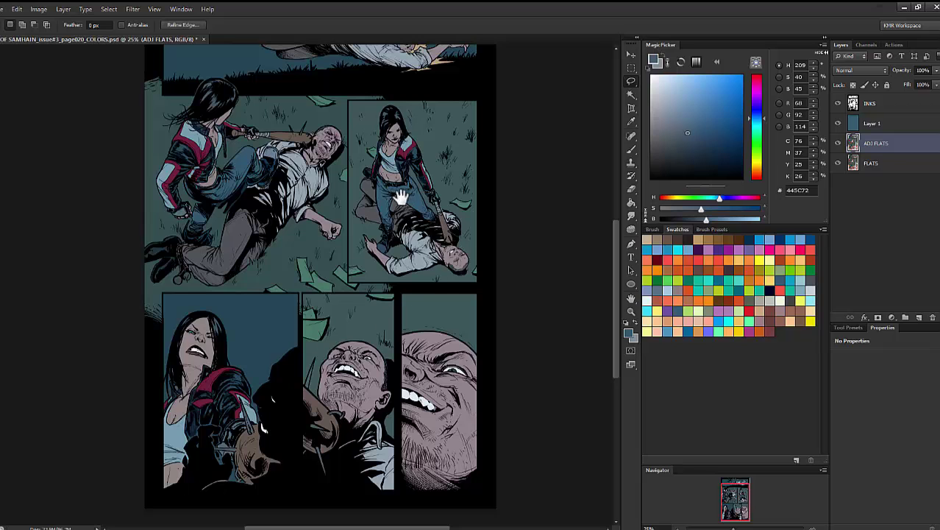
# Step: Zoom in on the middle panels and delete the slate-blue Layer 1
pyautogui.moveTo(392, 199); pyautogui.dragTo(404, 237)
pyautogui.moveTo(429, 186); pyautogui.dragTo(409, 291)
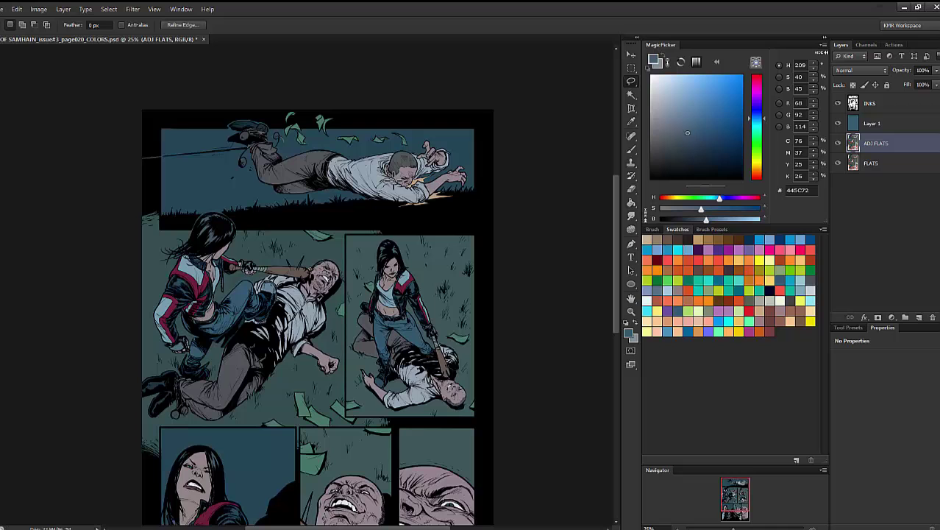
pyautogui.moveTo(413, 268); pyautogui.dragTo(420, 210)
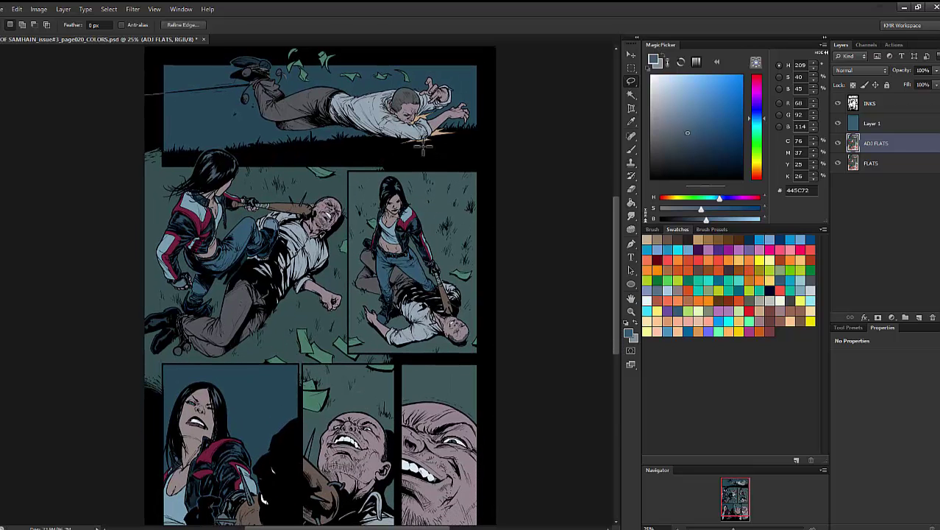
pyautogui.press('z')
pyautogui.click(409, 225)
pyautogui.press('b')
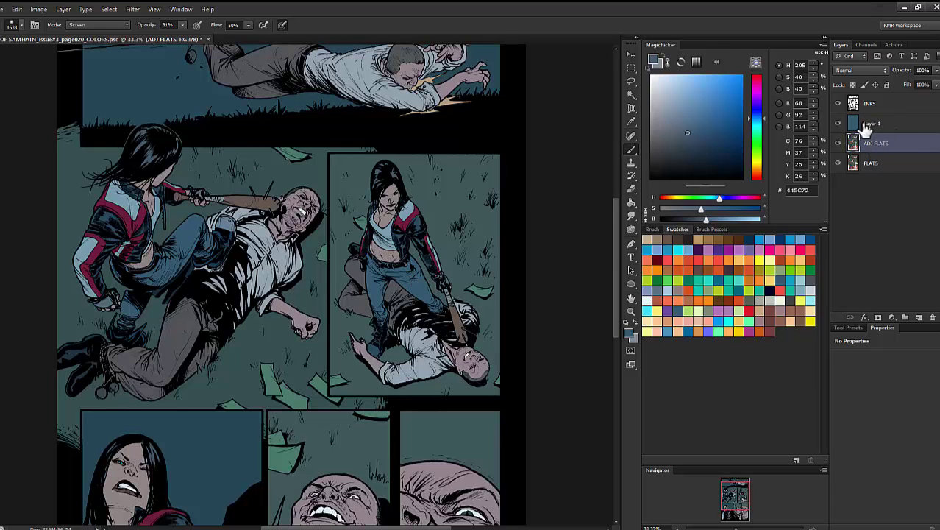
pyautogui.hotkey('shift', 'alt', 'c')
pyautogui.click(886, 123)
pyautogui.rightClick(879, 125)
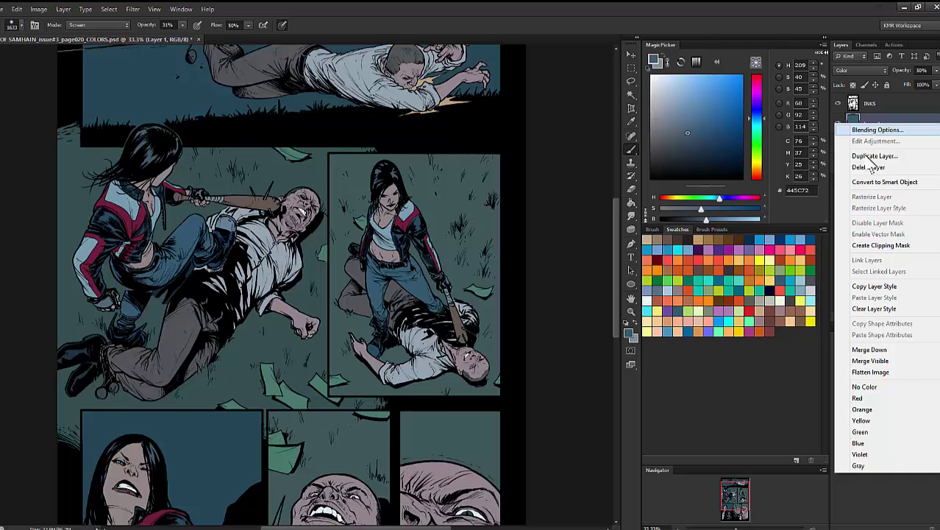
pyautogui.click(882, 340)
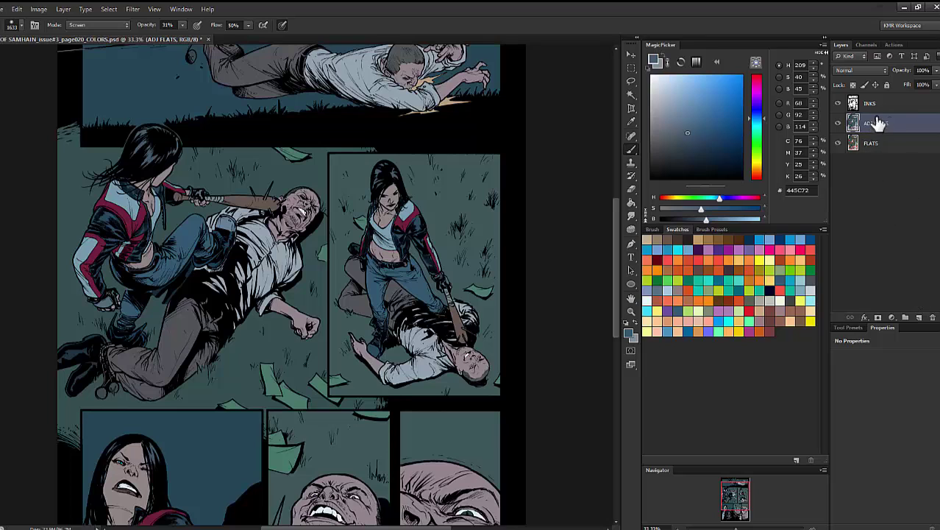
# Step: Duplicate ADJ FLATS as a new layer named COLORS
pyautogui.rightClick(876, 123)
pyautogui.click(874, 157)
pyautogui.press('capslock')
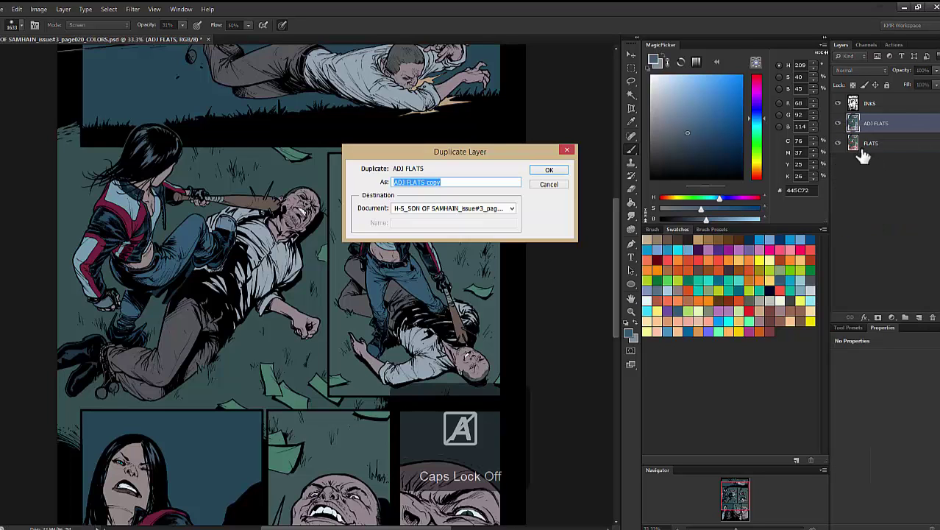
pyautogui.write('c')
pyautogui.press('capslock')
pyautogui.write('OLOR')
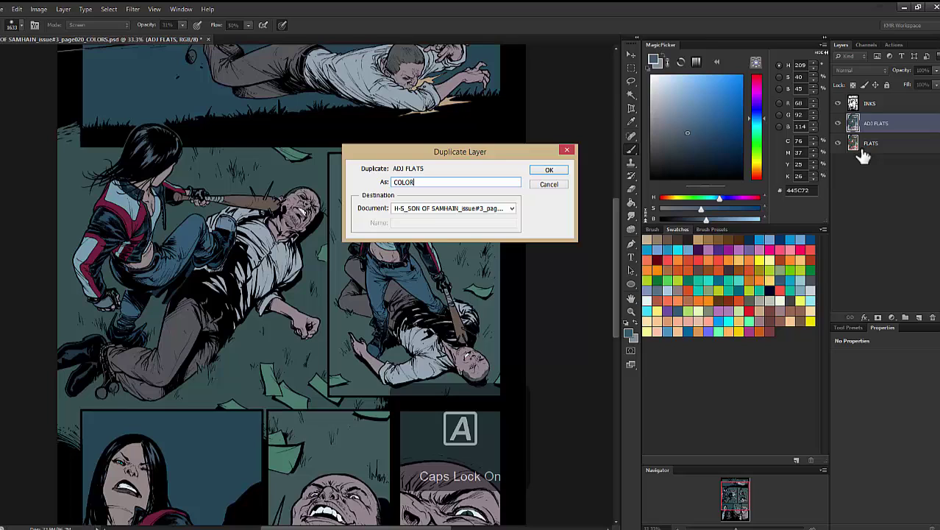
pyautogui.write('S')
pyautogui.press('Return')
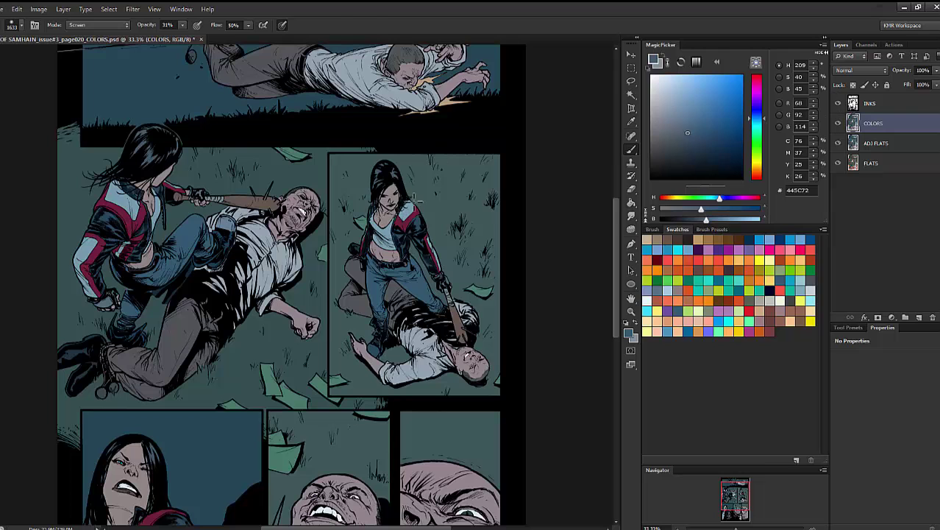
# Step: Sample the girl's face skin tone and add a new Layer 1 above COLORS
pyautogui.press('w')
pyautogui.scroll(3, 397, 204)
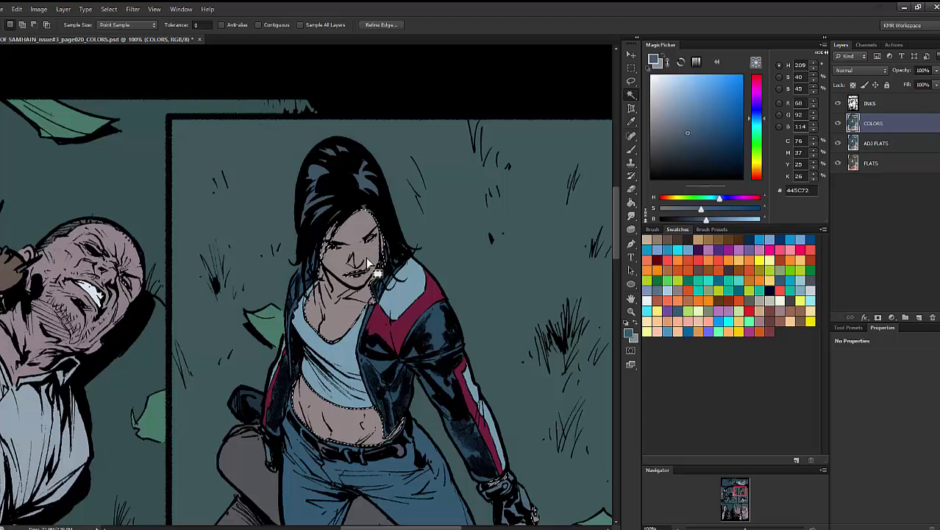
pyautogui.press('b')
pyautogui.keyDown('alt'); pyautogui.click(353, 240); pyautogui.keyUp('alt')
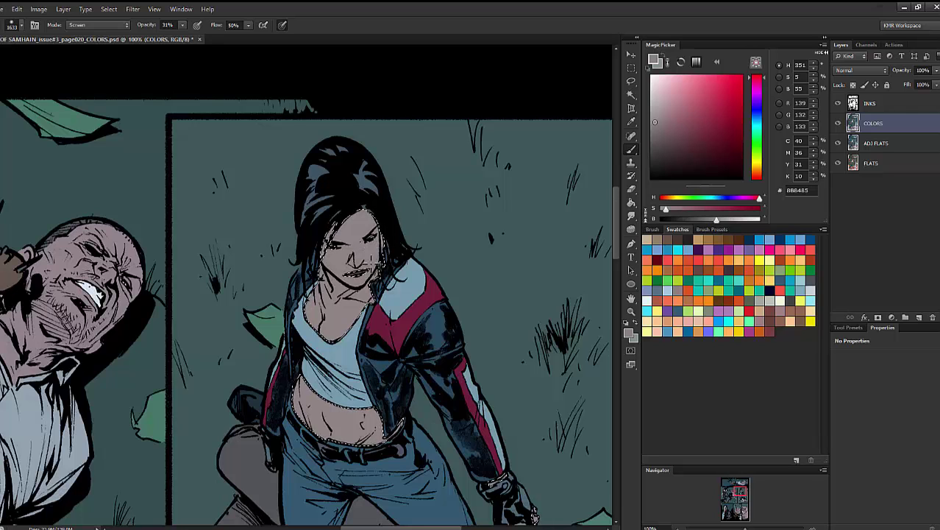
pyautogui.hotkey('ctrl', 'j')
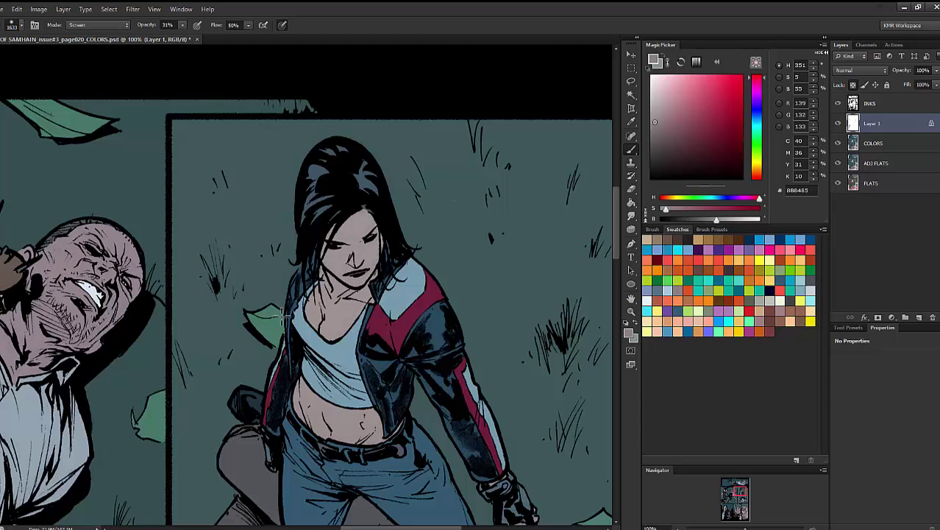
# Step: Deselect, lock Layer 1, and zoom to 200% on the girl's face
pyautogui.moveTo(423, 180)
pyautogui.mouseDown()
pyautogui.moveTo(208, 266)
pyautogui.moveTo(412, 235)
pyautogui.mouseUp()
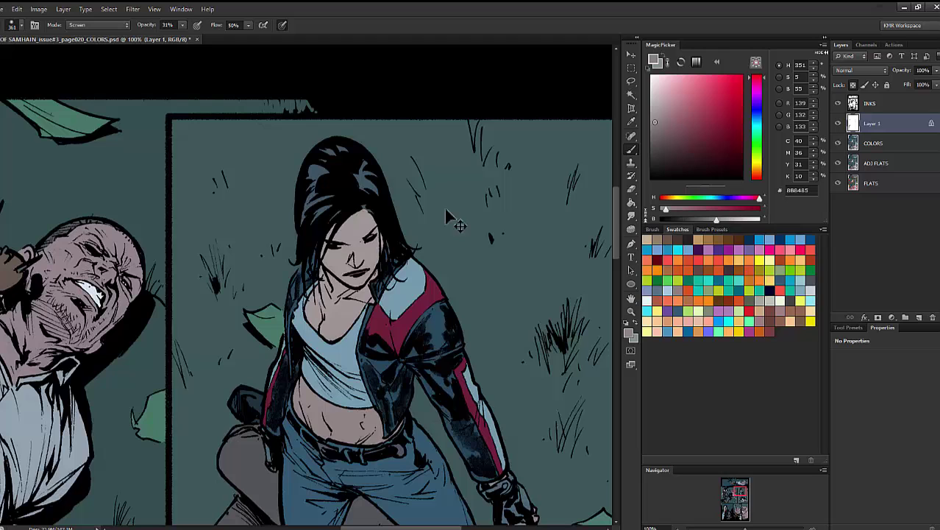
pyautogui.hotkey('ctrl', 'd')
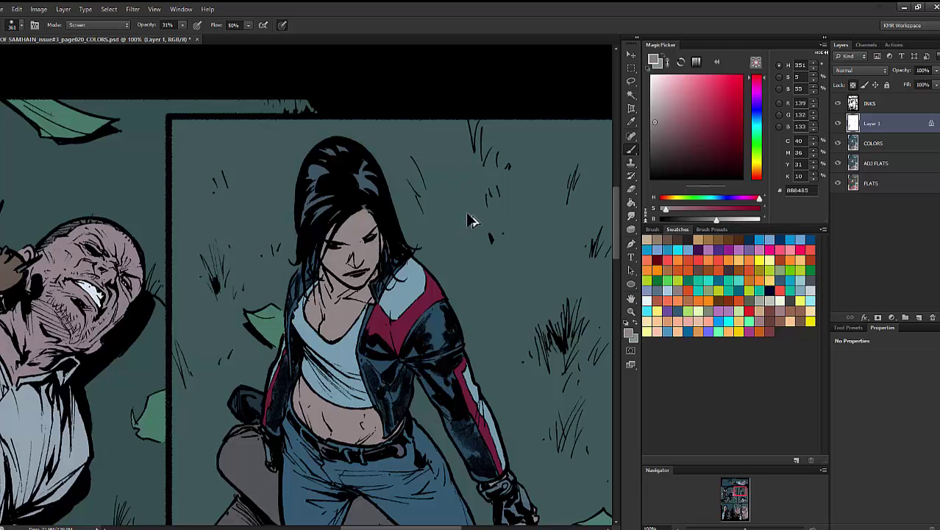
pyautogui.press('z')
pyautogui.click(365, 254)
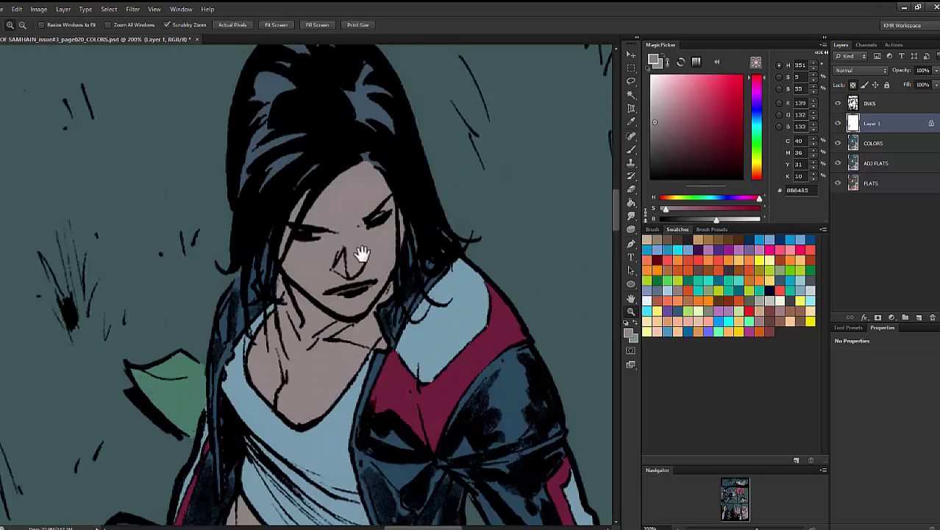
pyautogui.press('l')
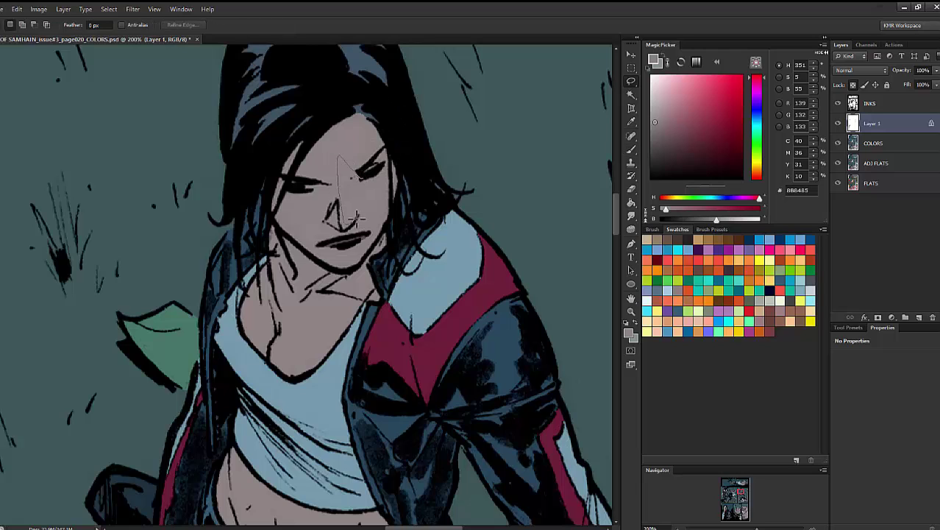
# Step: Load the SCREEN brush preset with orange F7930F as the paint colour
pyautogui.press('b')
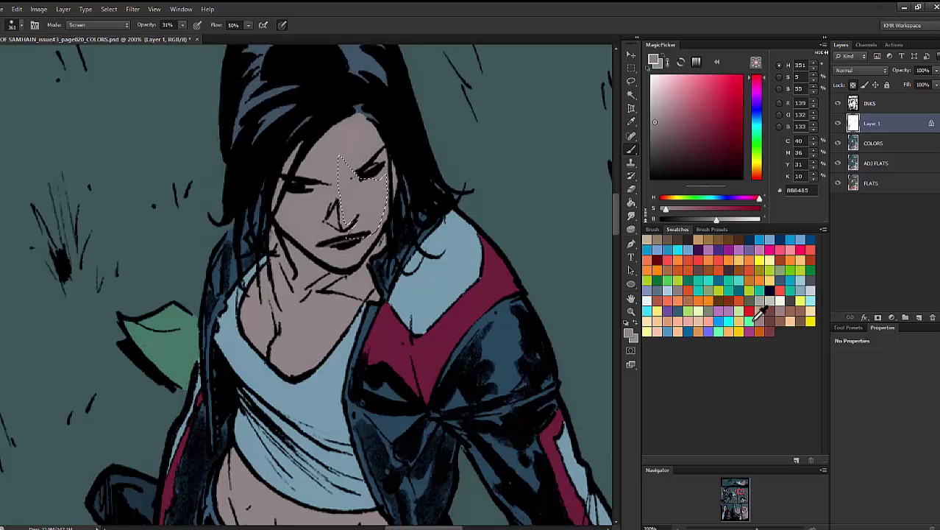
pyautogui.click(735, 329)
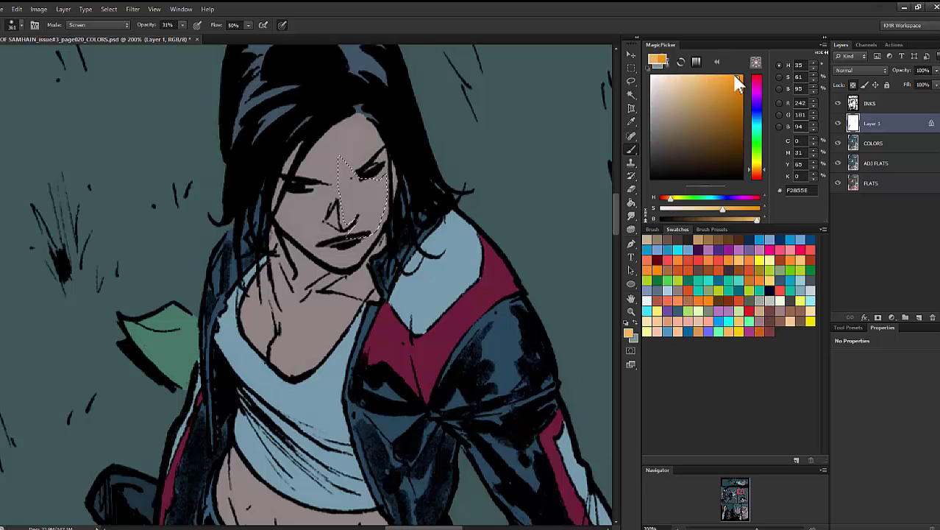
pyautogui.click(849, 328)
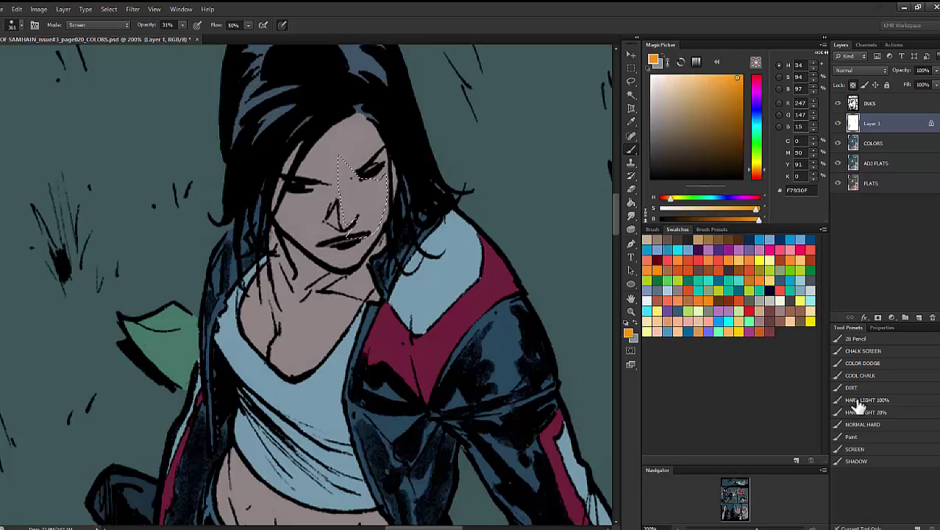
pyautogui.click(855, 449)
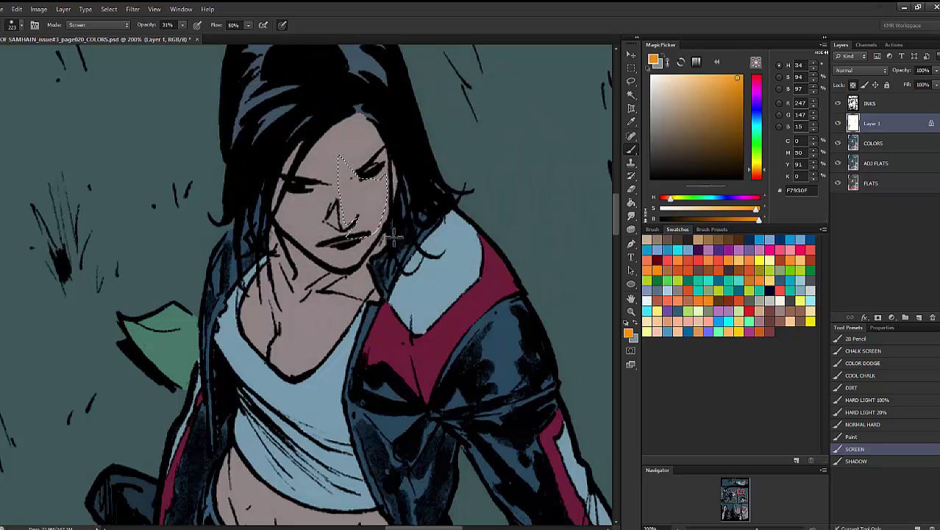
# Step: Shrink the brush to 130 px and undo the orange paint on the nose
pyautogui.keyDown('alt'); pyautogui.rightClick(412, 228); pyautogui.keyUp('alt')
pyautogui.moveTo(370, 246); pyautogui.dragTo(361, 246)
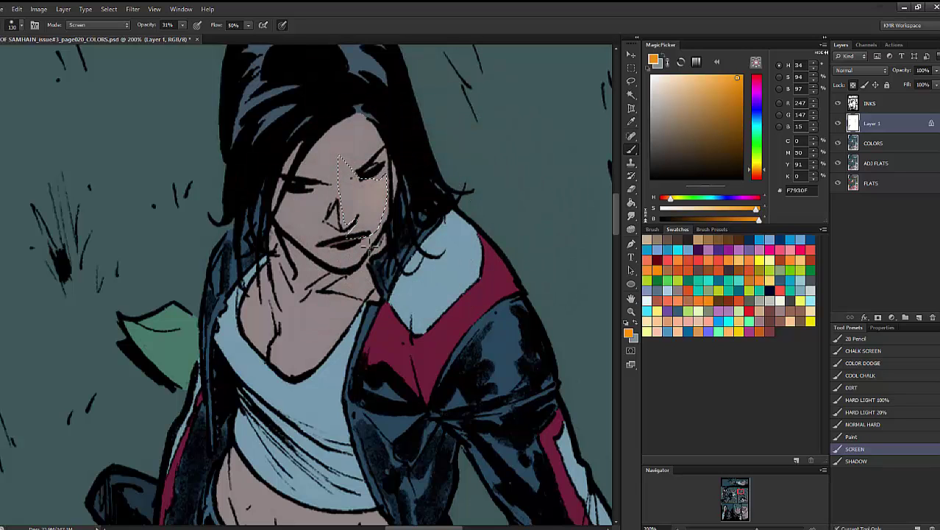
pyautogui.press('l')
pyautogui.hotkey('ctrl', 'd')
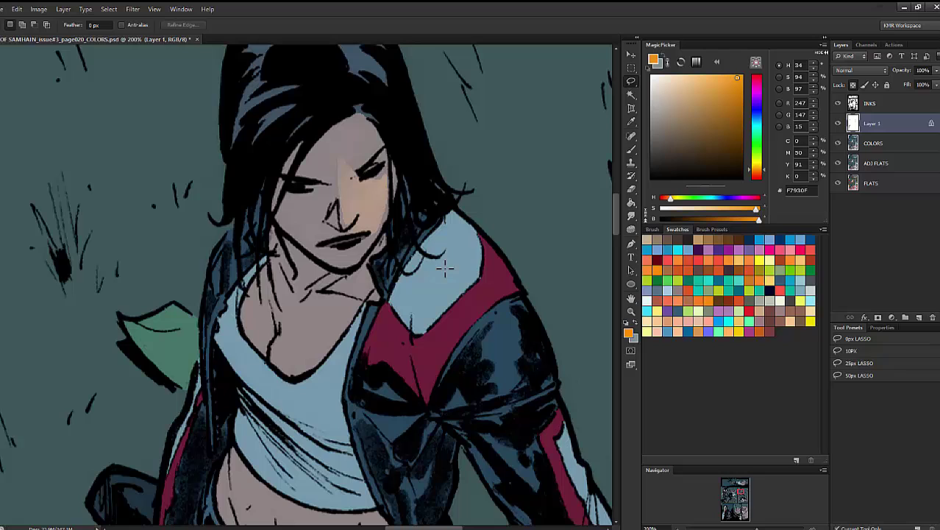
pyautogui.hotkey('ctrl', 'alt', 'z')
pyautogui.hotkey('ctrl', 'alt', 'z')
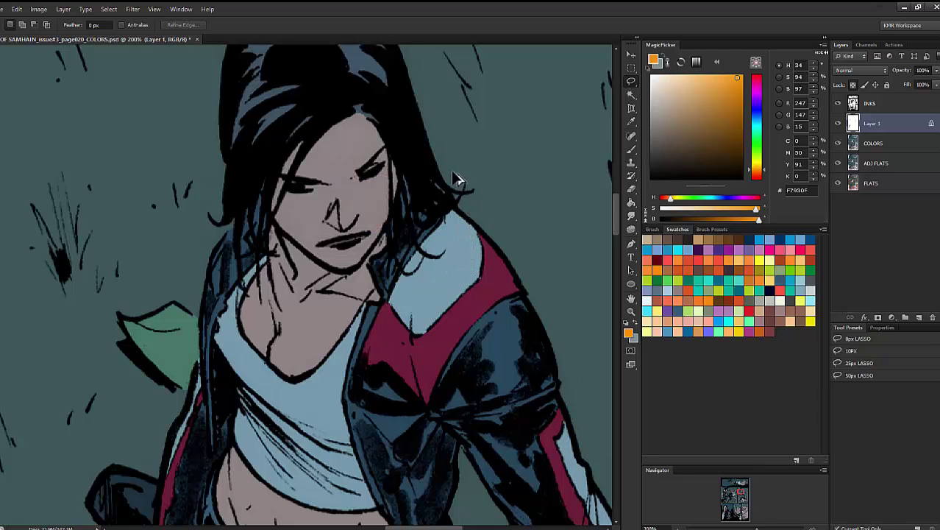
# Step: Paint a pale blue A9E4FB highlight down the nose bridge, then deselect
pyautogui.press('b')
pyautogui.click(806, 300)
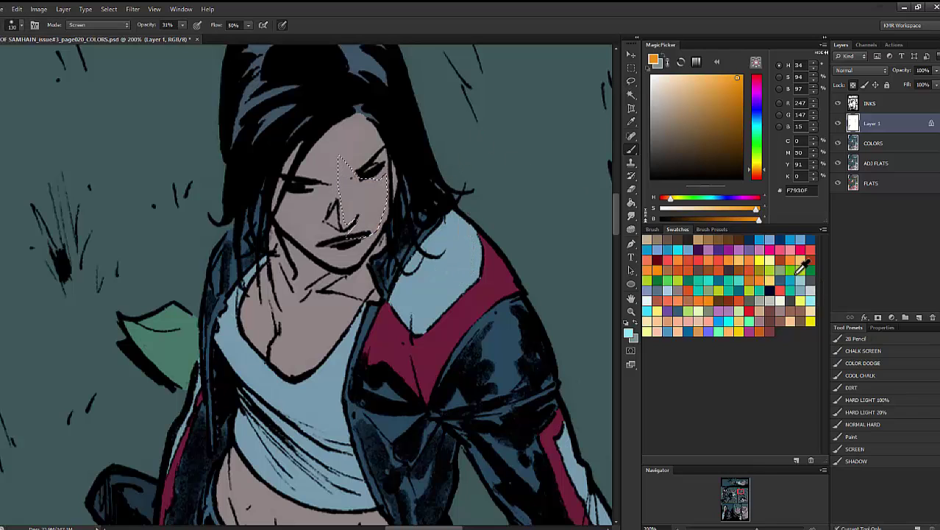
pyautogui.moveTo(383, 234); pyautogui.dragTo(420, 185)
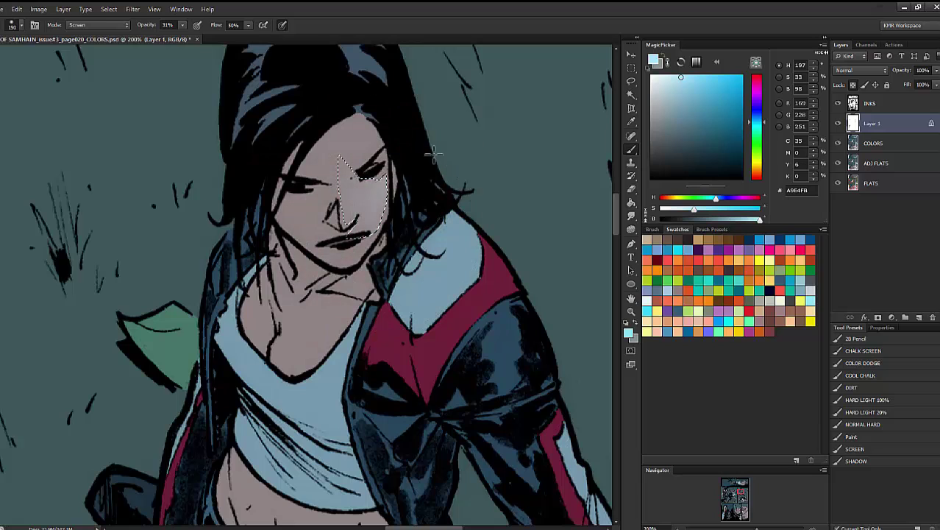
pyautogui.press('l')
pyautogui.hotkey('ctrl', 'd')
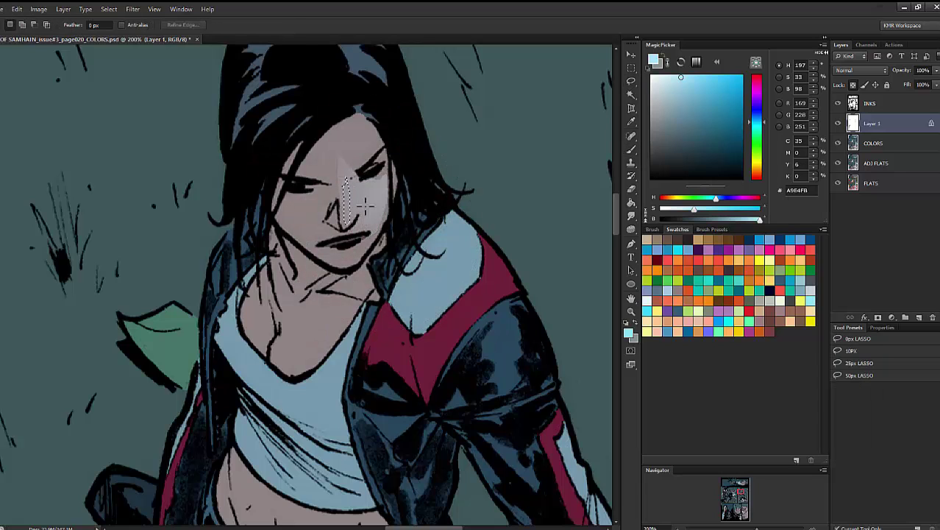
pyautogui.press('b')
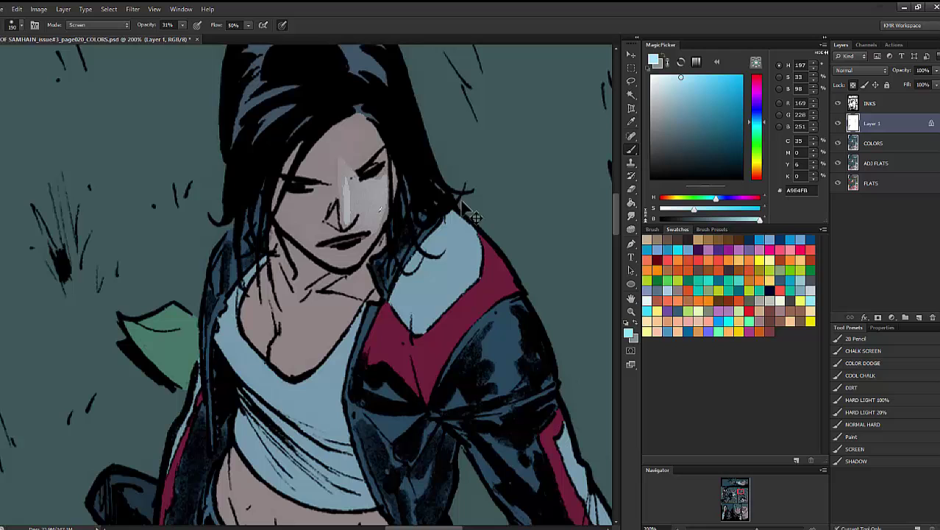
# Step: Step back through history, removing the nose highlight, Layer 1 and COLORS, then view the full page
pyautogui.hotkey('ctrl', 'alt', 'z')
pyautogui.hotkey('ctrl', 'alt', 'z')
pyautogui.hotkey('ctrl', 'alt', 'z')
pyautogui.hotkey('ctrl', 'alt', 'z')
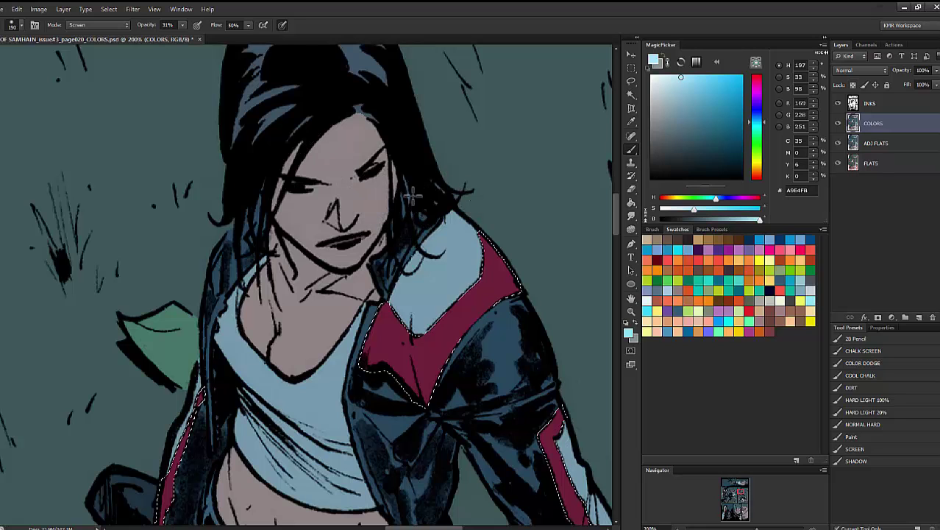
pyautogui.hotkey('ctrl', 'alt', 'z')
pyautogui.hotkey('ctrl', 'alt', 'z')
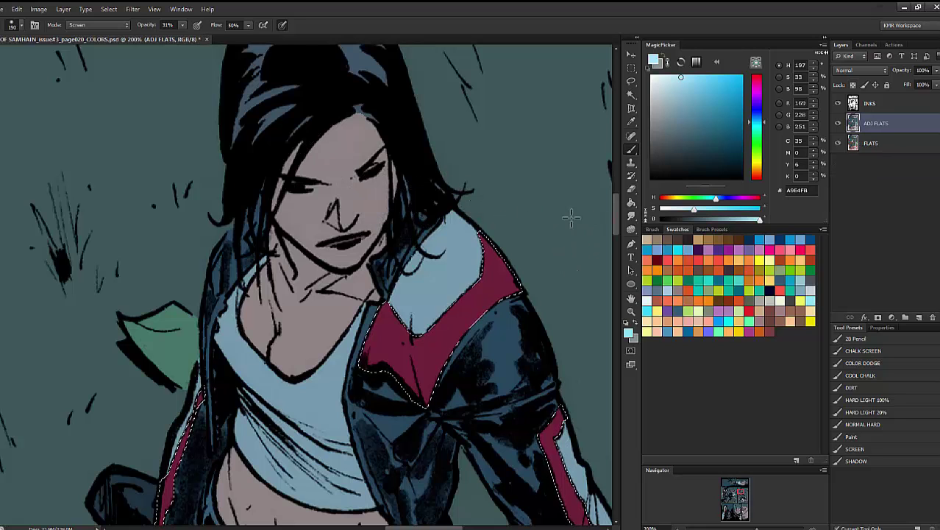
pyautogui.press('l')
pyautogui.click(631, 312)
pyautogui.moveTo(609, 324); pyautogui.dragTo(539, 247)
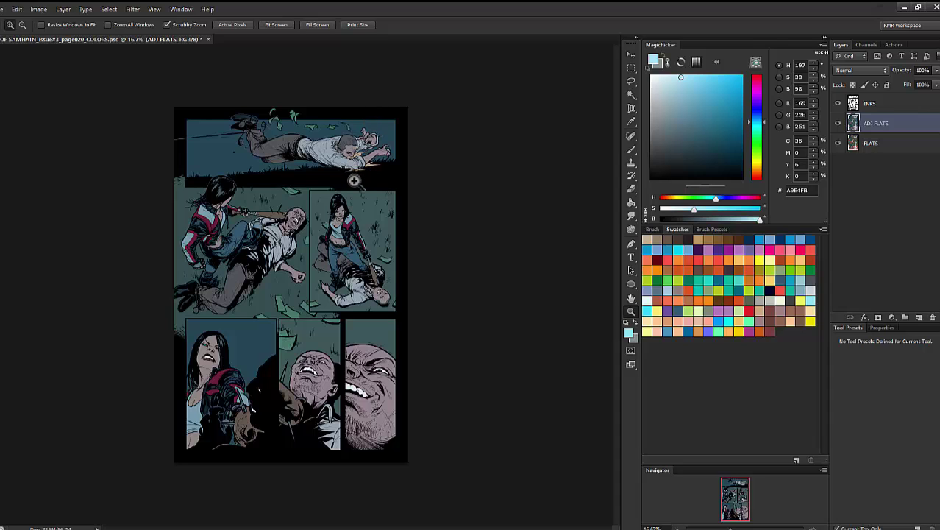
pyautogui.click(331, 210)
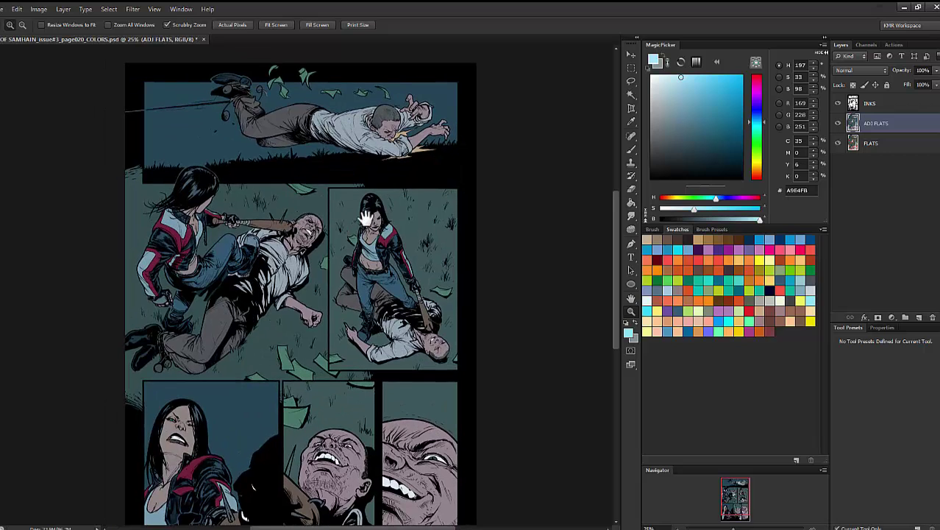